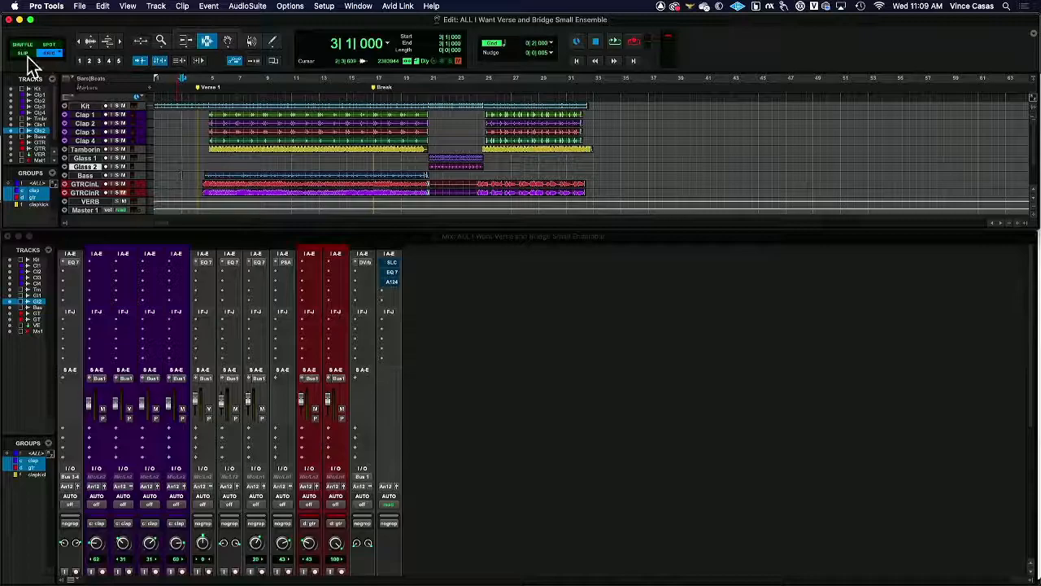
# Step: Switch to Slip mode and select the Kit track from just past its last clip back to the session start
pyautogui.moveTo(195, 161); pyautogui.dragTo(474, 165)
pyautogui.click(623, 158)
pyautogui.click(593, 122)
pyautogui.moveTo(593, 122); pyautogui.dragTo(505, 127)
pyautogui.click(494, 135)
pyautogui.click(607, 121)
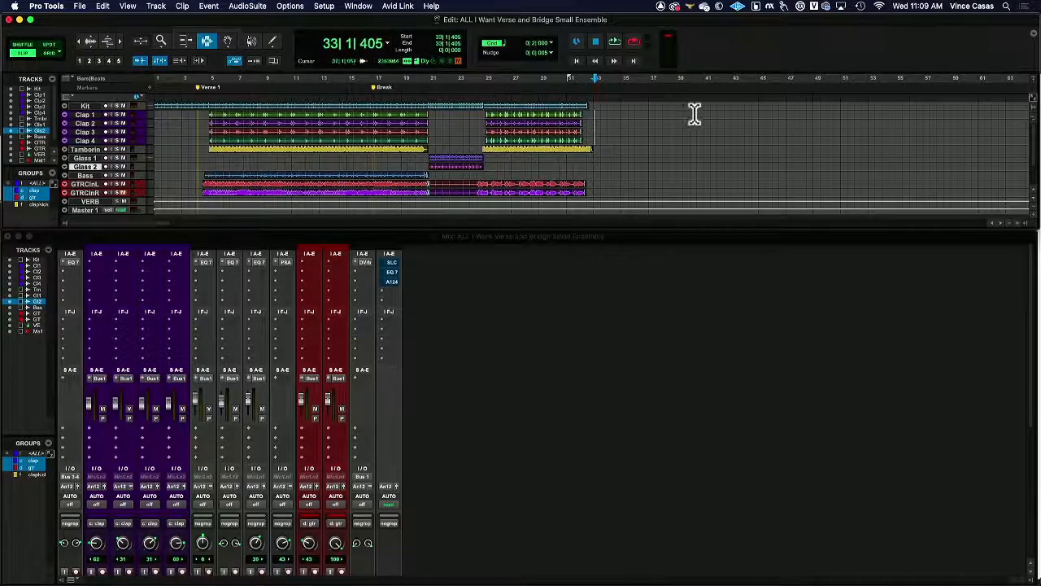
pyautogui.moveTo(599, 109); pyautogui.dragTo(126, 110)
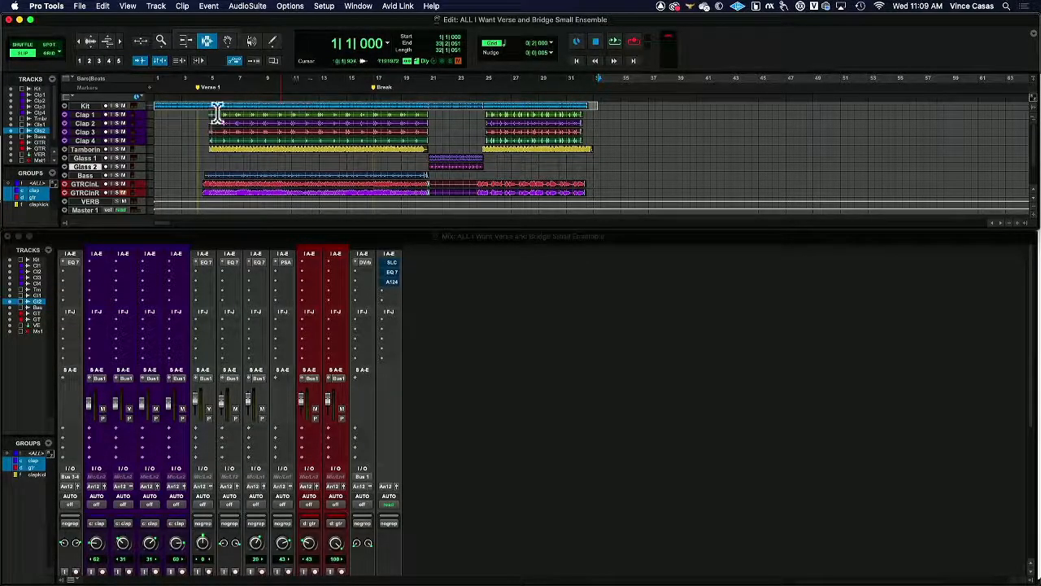
# Step: Try selections across the Clap 1–4 and Tamborin tracks, over their full length back to the session start and over just the clip endings
pyautogui.moveTo(599, 111); pyautogui.dragTo(137, 126)
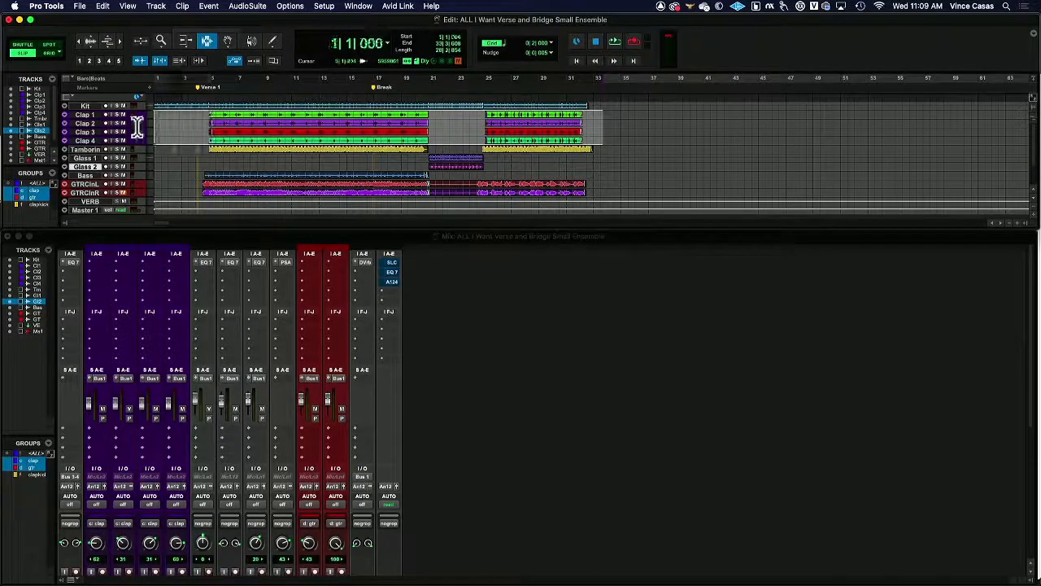
pyautogui.moveTo(609, 136); pyautogui.dragTo(133, 152)
pyautogui.moveTo(628, 152); pyautogui.dragTo(133, 139)
pyautogui.moveTo(611, 152); pyautogui.dragTo(132, 144)
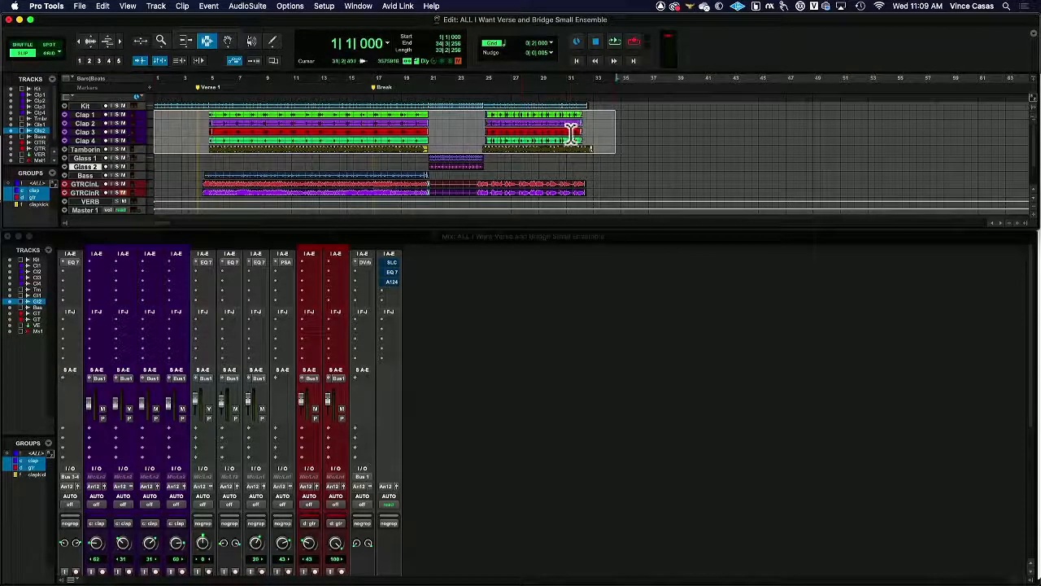
pyautogui.moveTo(612, 145); pyautogui.dragTo(145, 136)
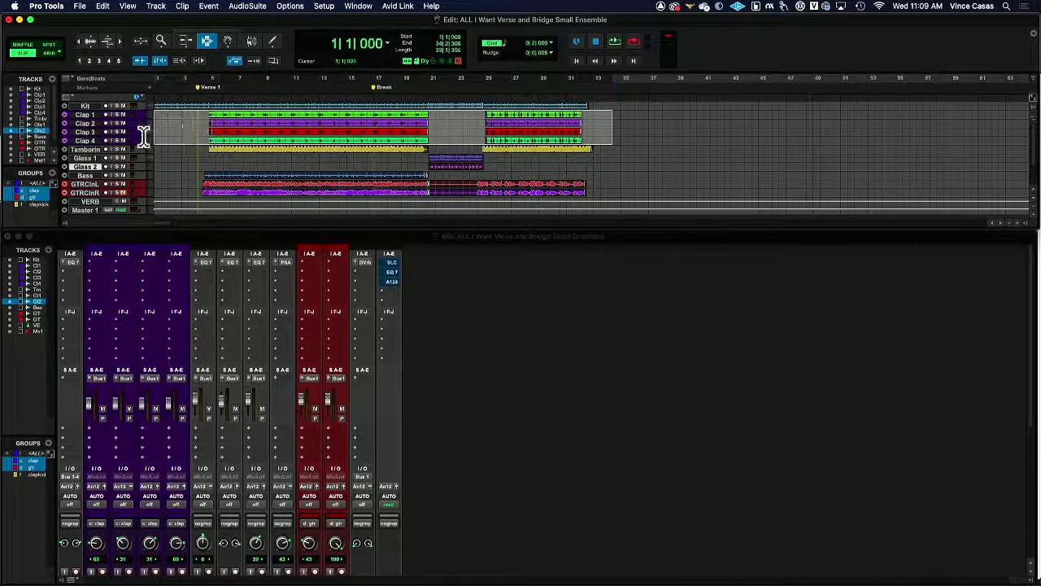
pyautogui.moveTo(607, 140); pyautogui.dragTo(576, 147)
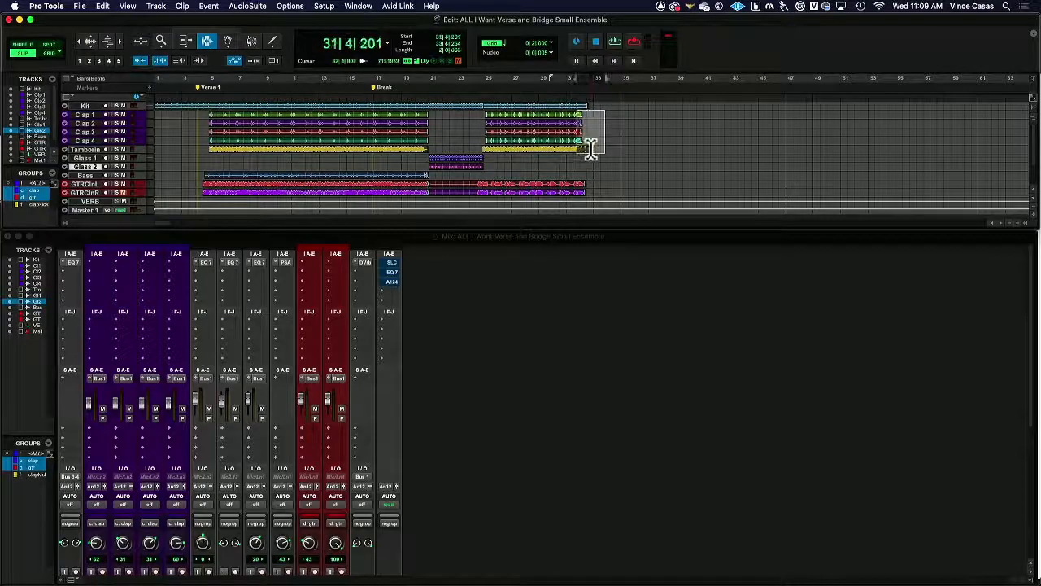
pyautogui.click(587, 146)
pyautogui.click(578, 165)
# Step: Show the faders in the Mix window and select the VERB track
pyautogui.scroll(-5, 480, 325)
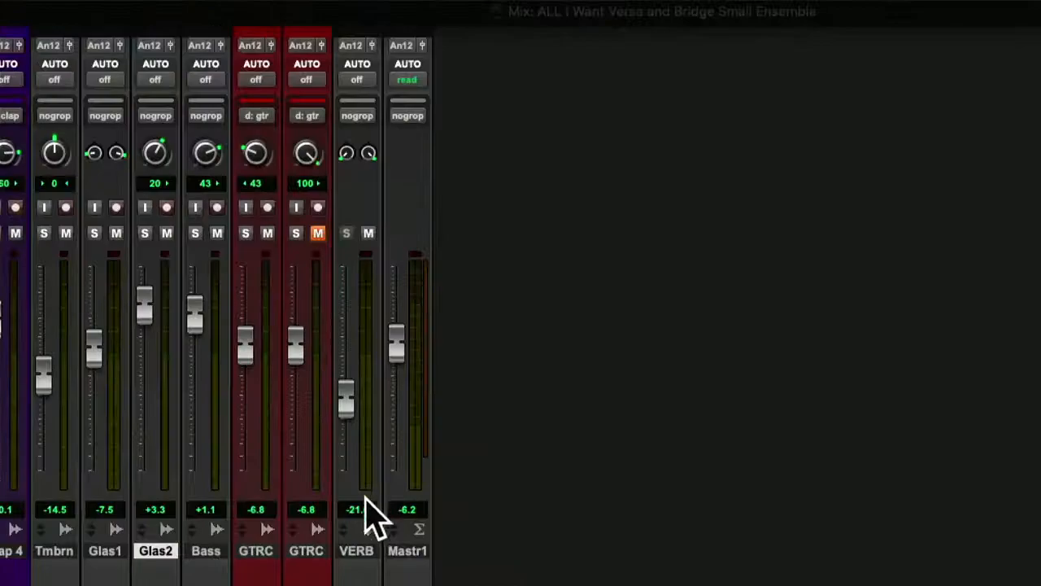
pyautogui.click(364, 521)
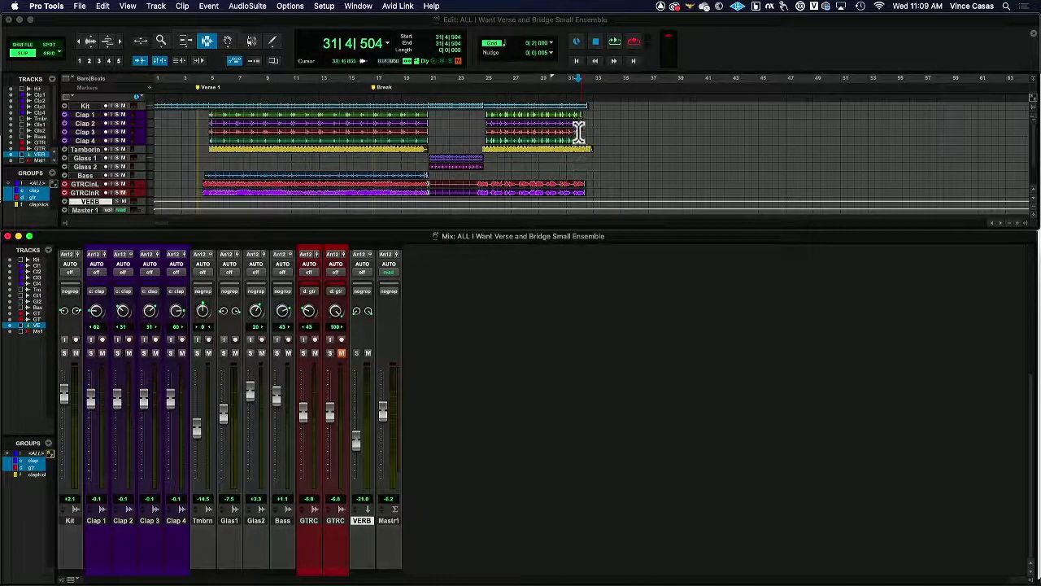
# Step: Select the ending of the last Tamborin clip, including its tail past the other tracks' clips
pyautogui.click(578, 171)
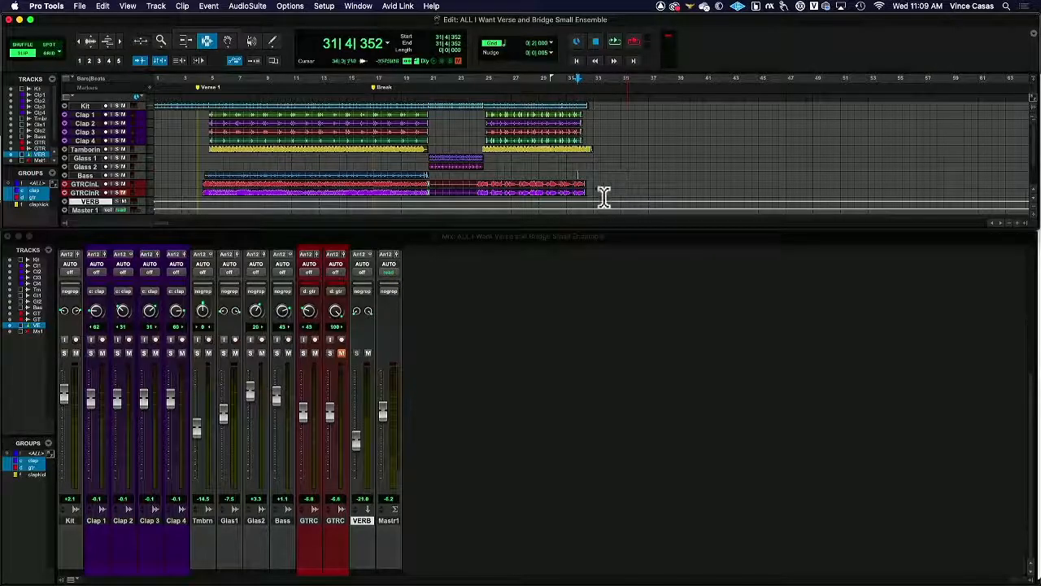
pyautogui.click(587, 180)
pyautogui.click(592, 150)
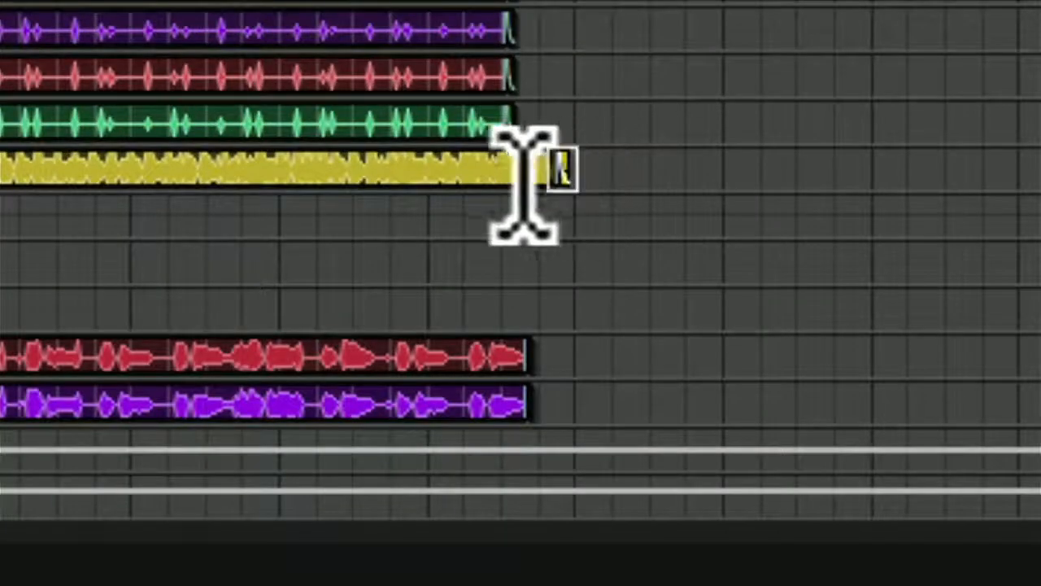
pyautogui.moveTo(524, 186); pyautogui.dragTo(453, 191)
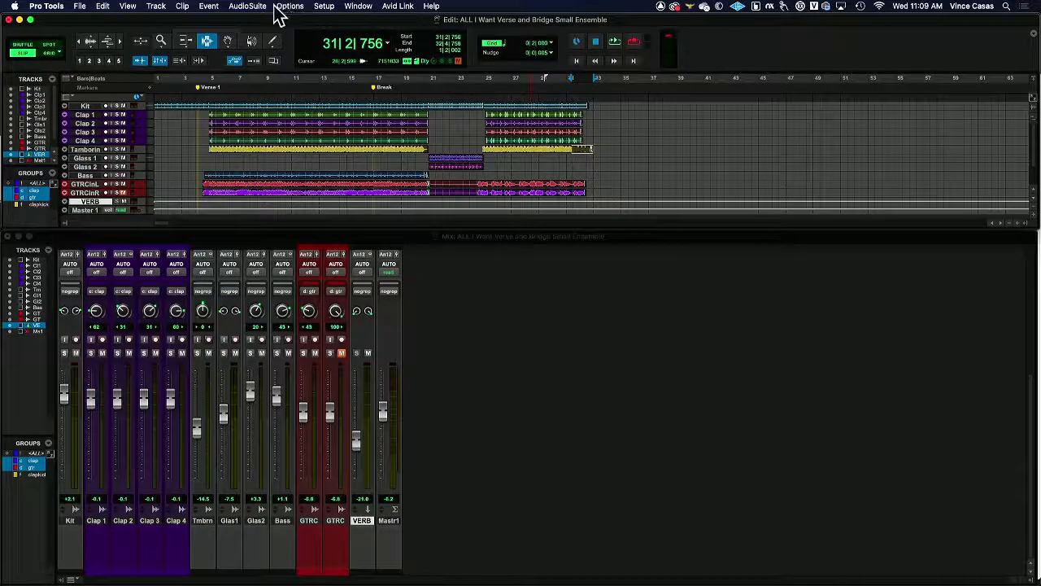
# Step: Turn off Loop Playback and play the selected Tamborin ending
pyautogui.click(289, 6)
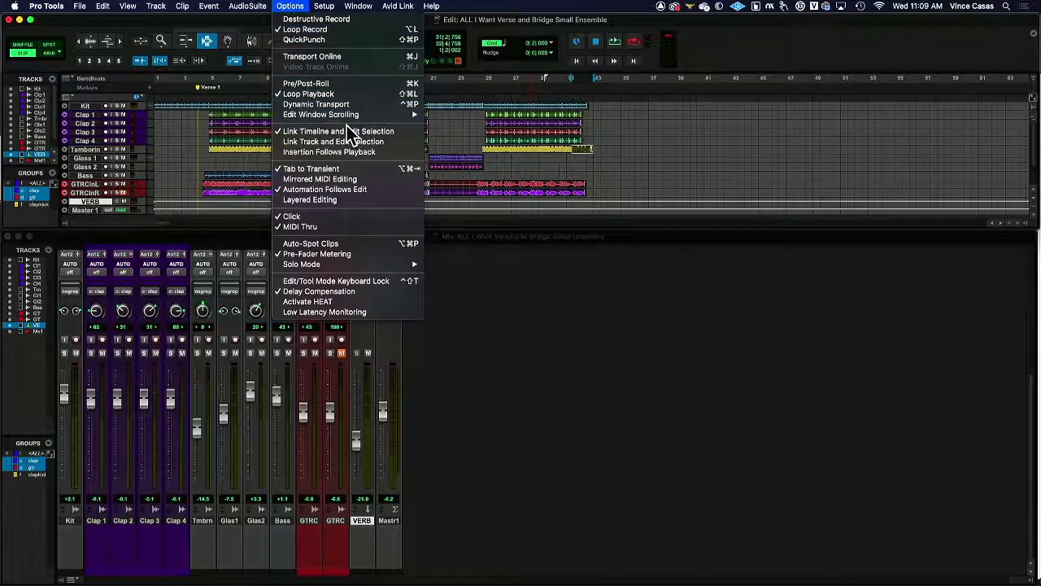
pyautogui.click(358, 95)
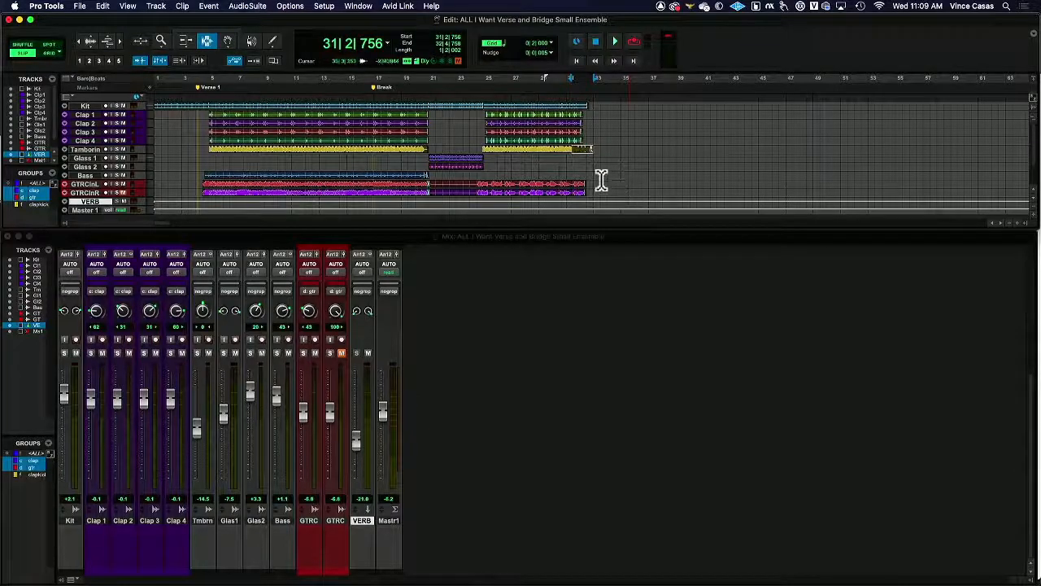
pyautogui.press('space')
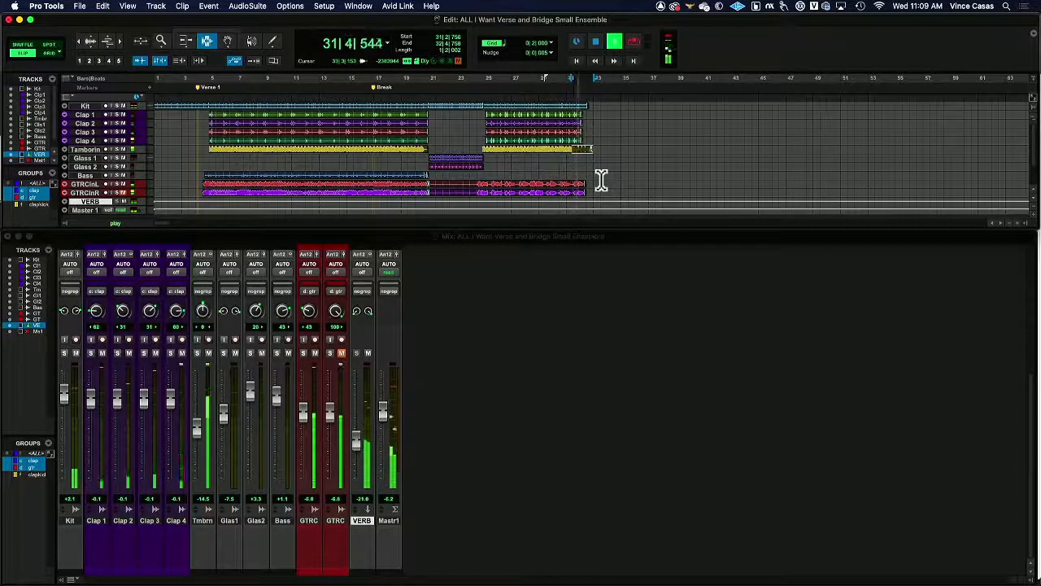
pyautogui.press('space')
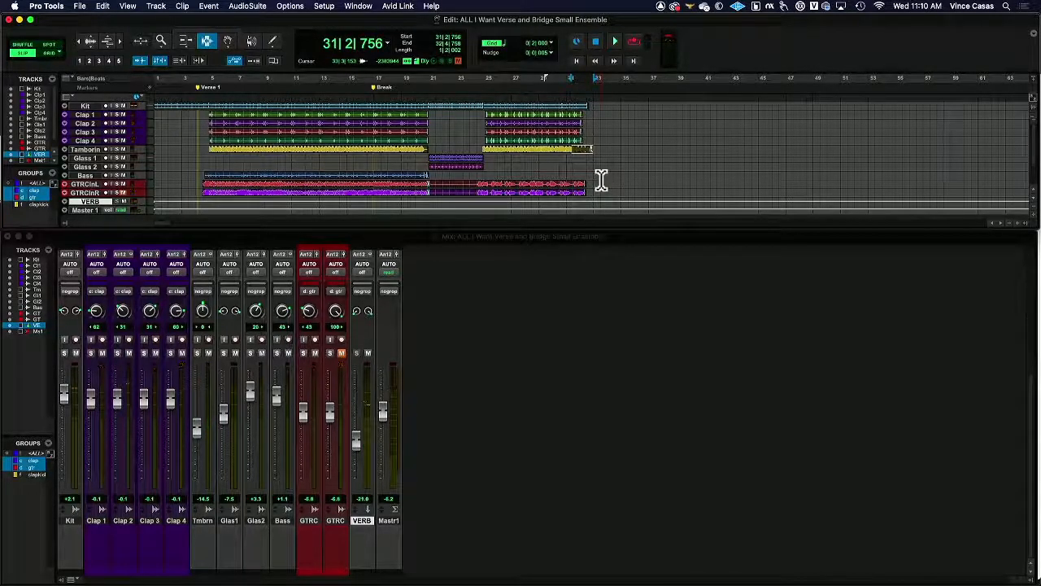
# Step: Select the ending of the Clap clips, then the ending of the two guitar clips, and play that guitar selection
pyautogui.doubleClick(571, 130)
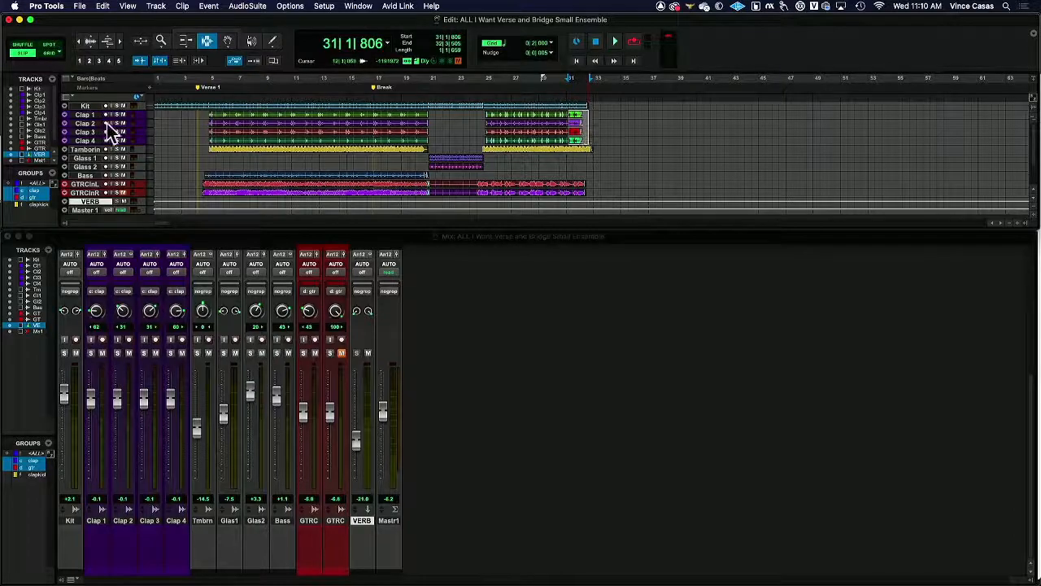
pyautogui.doubleClick(573, 187)
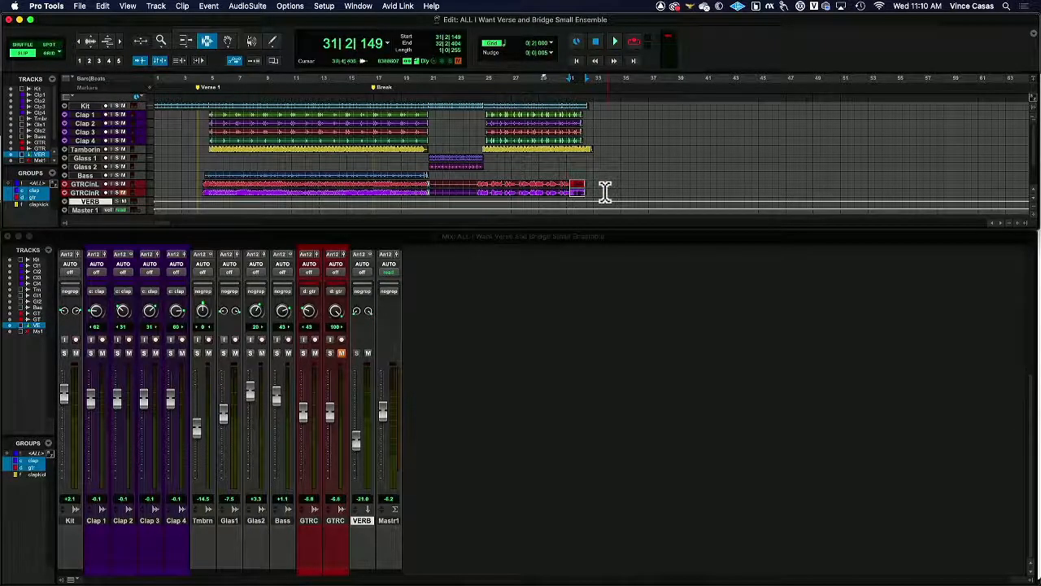
pyautogui.press('space')
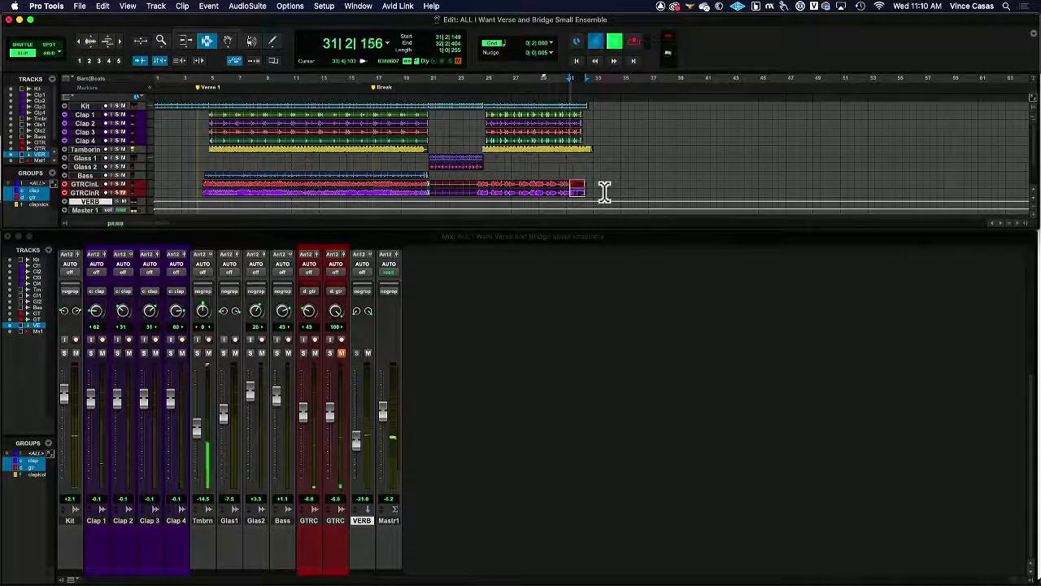
pyautogui.press('space')
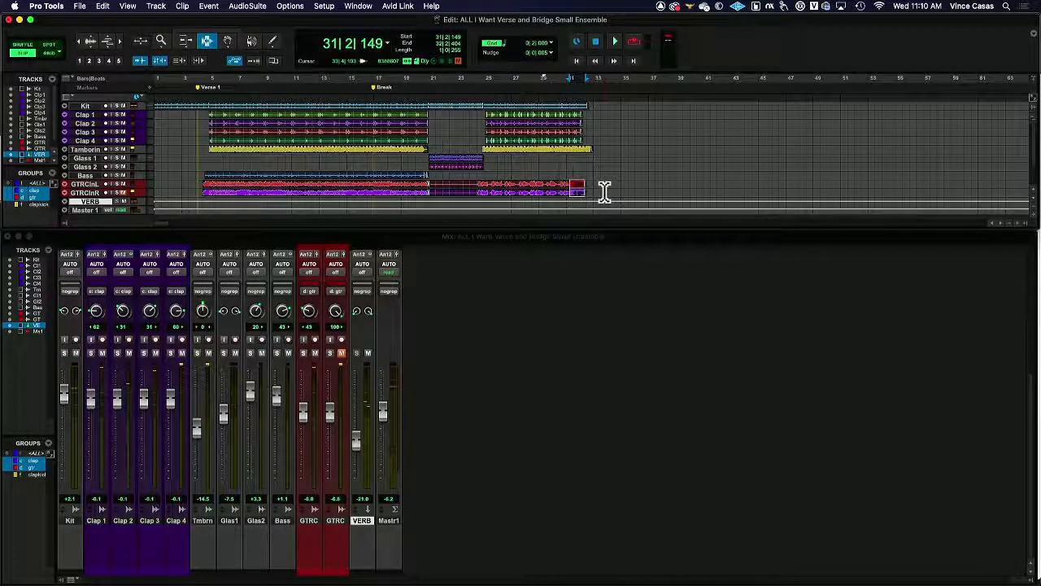
# Step: Select the tracks from Kit through Tamborin from past the last clip back to 1|1|000, and open the Bounce Mix settings
pyautogui.moveTo(617, 112); pyautogui.dragTo(567, 149)
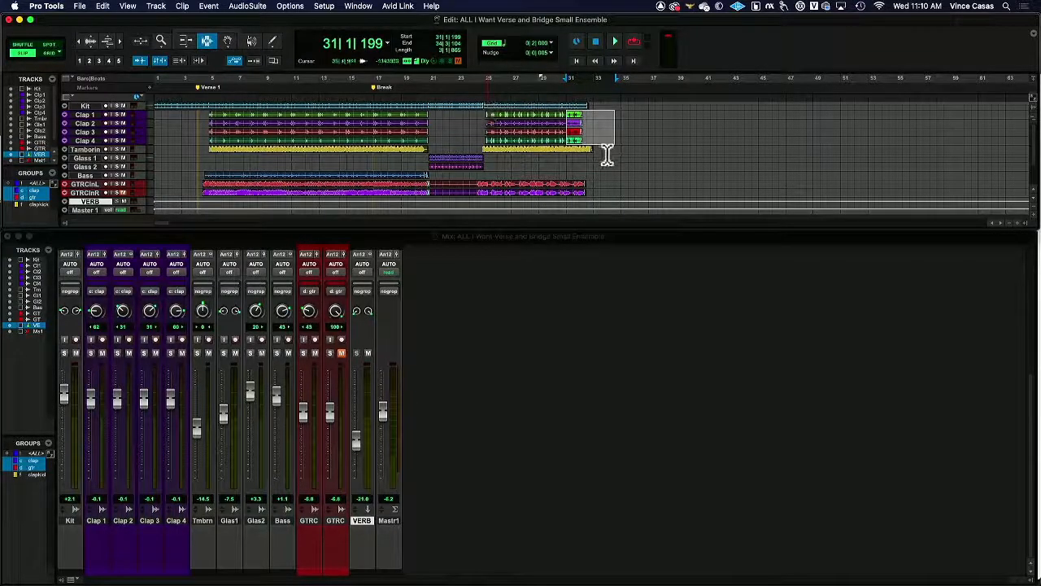
pyautogui.moveTo(609, 153); pyautogui.dragTo(9, 101)
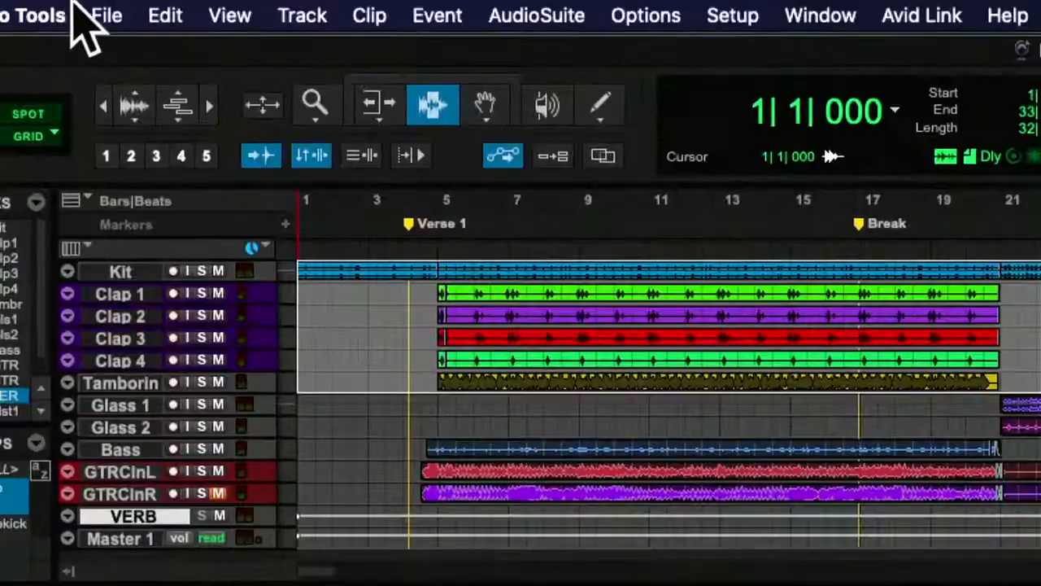
pyautogui.click(74, 6)
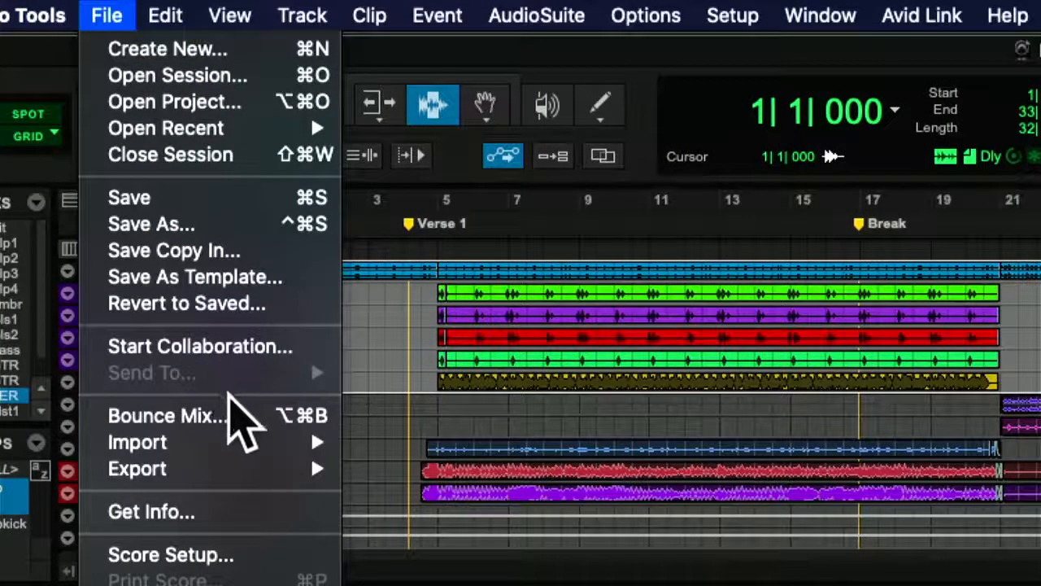
pyautogui.click(244, 431)
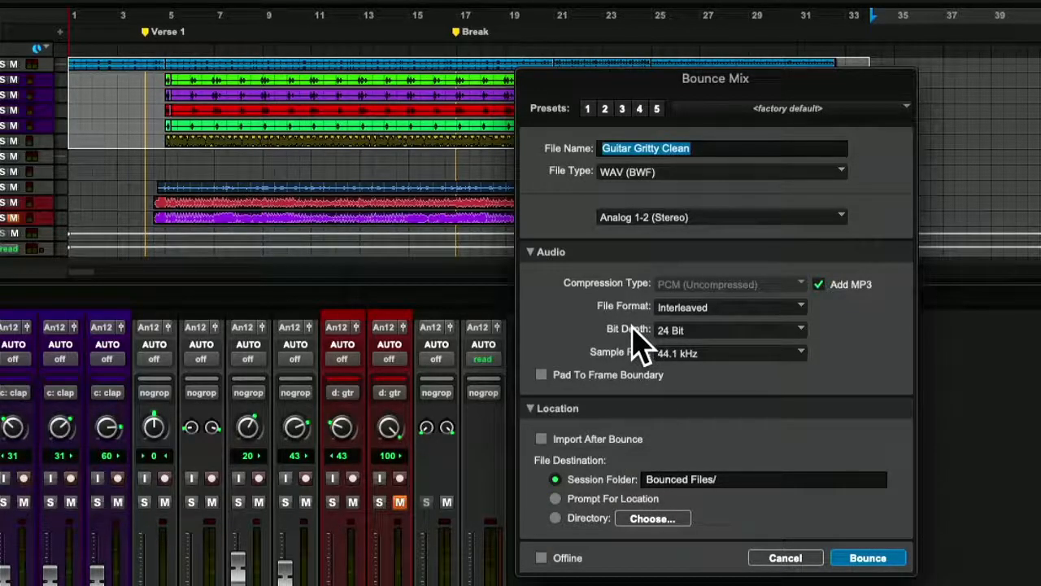
# Step: Examine the compression and file type options available for the bounce
pyautogui.click(796, 281)
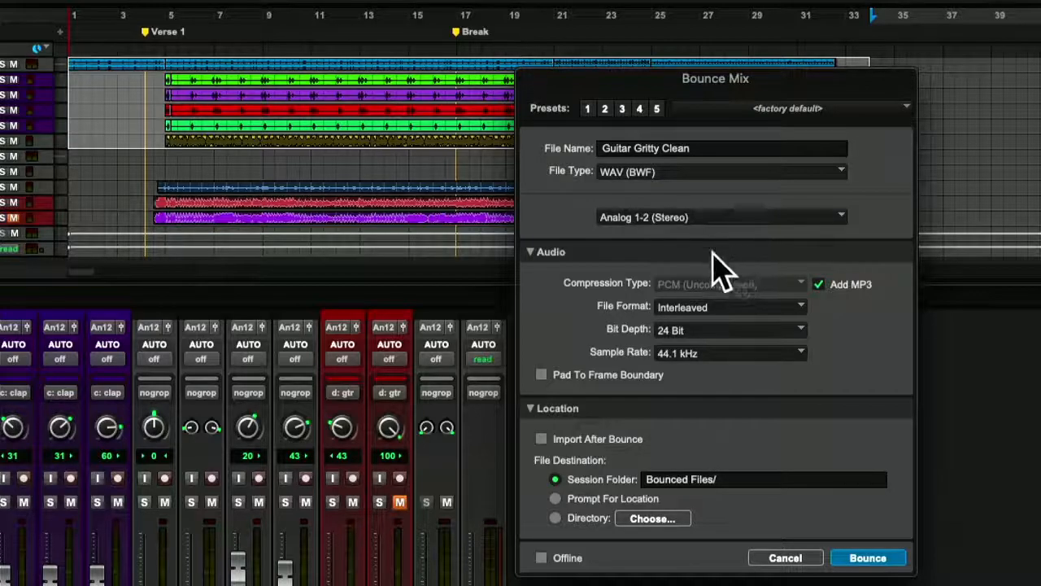
pyautogui.click(764, 172)
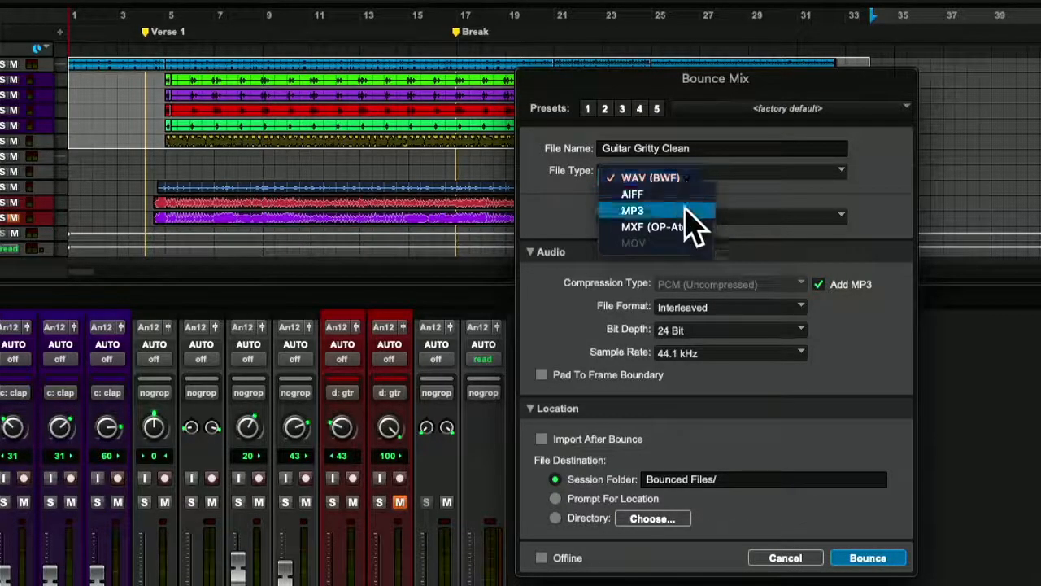
pyautogui.click(787, 226)
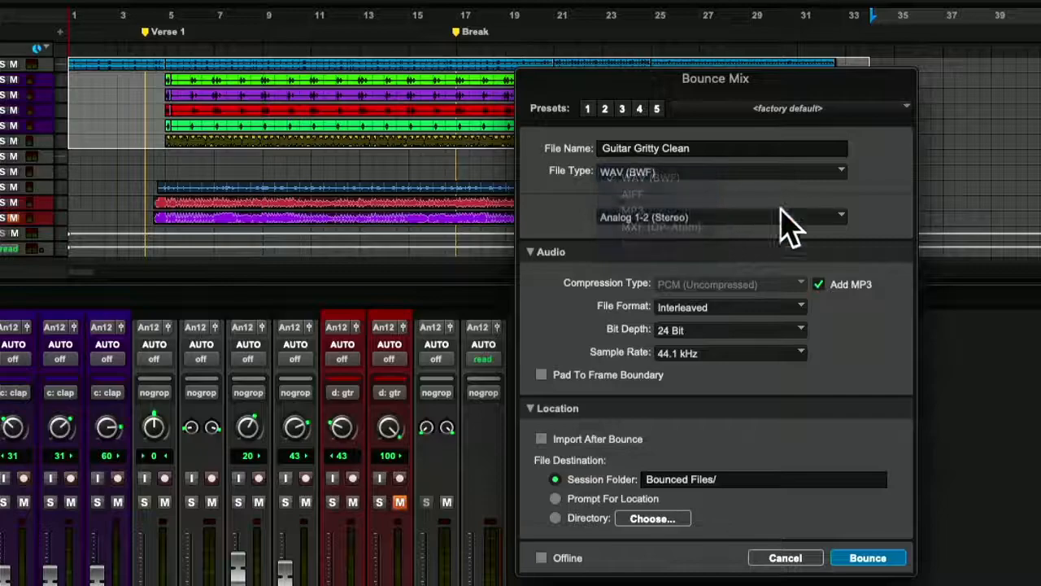